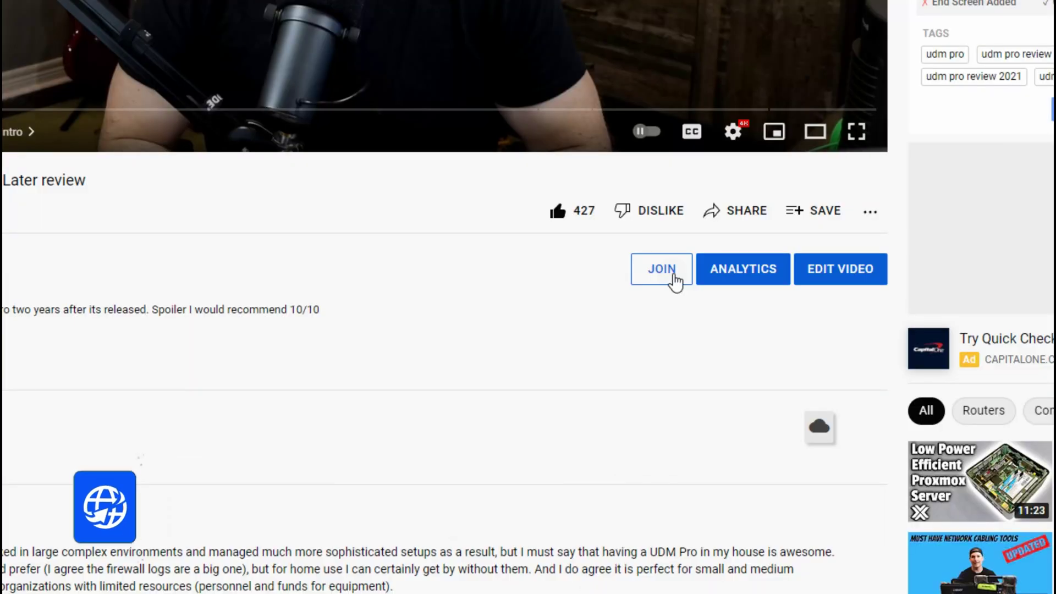
- Bring up UniFi Talk's Smart Attendant setup wizard at step 1 of 5
click(672, 275)
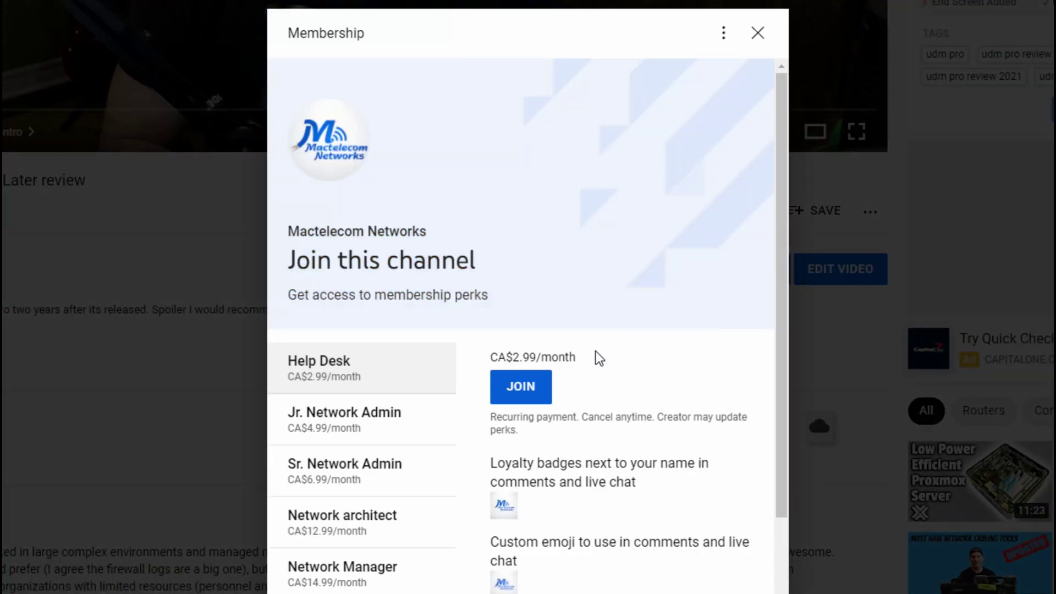
scroll(599, 358, down, 2)
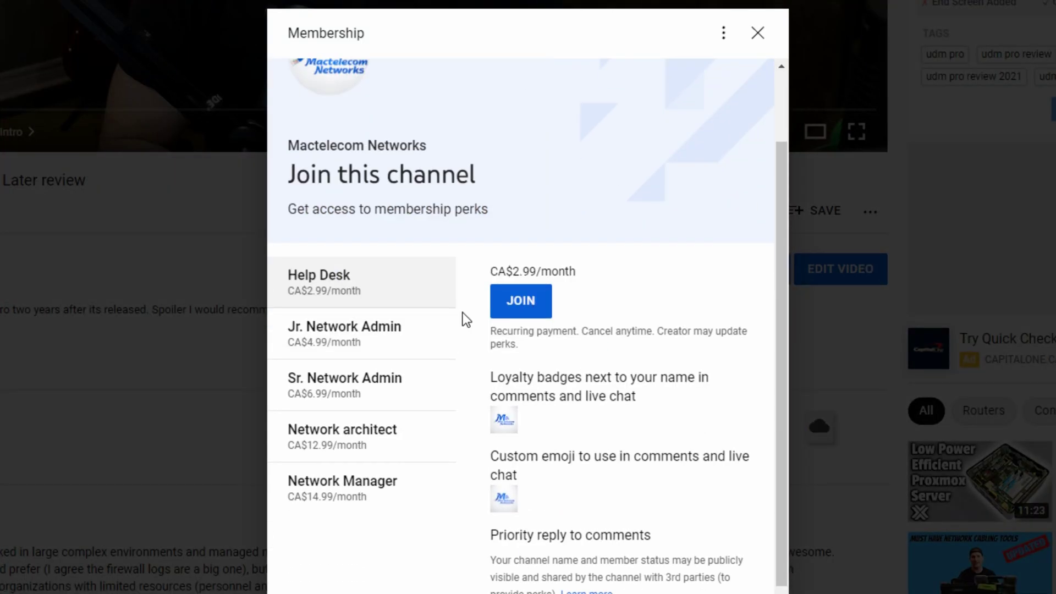
click(330, 329)
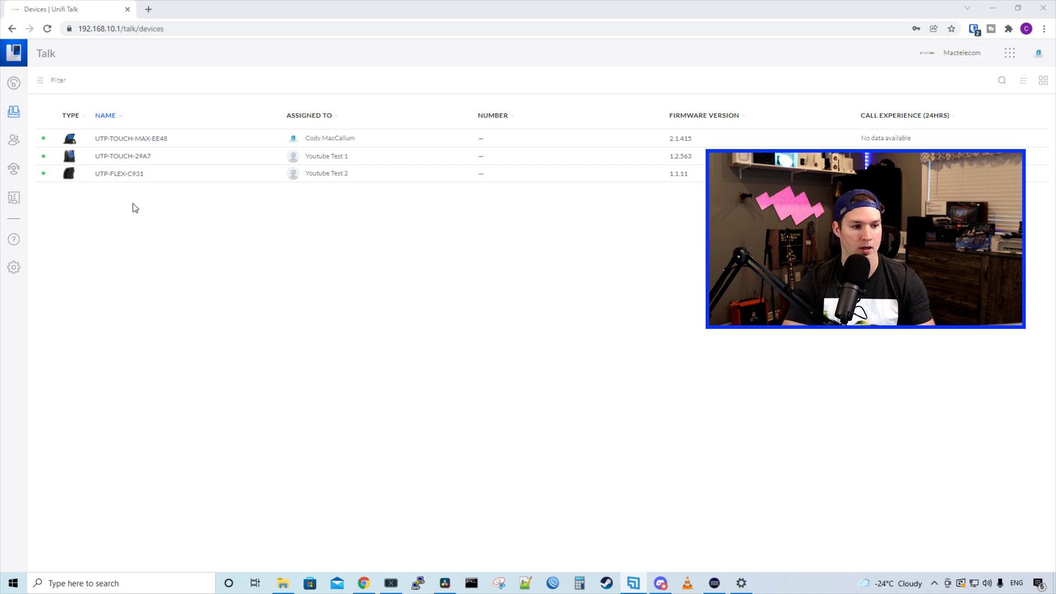
- Name the new Smart Attendant 'Mactelecom Attendant' and advance to step 2
click(14, 171)
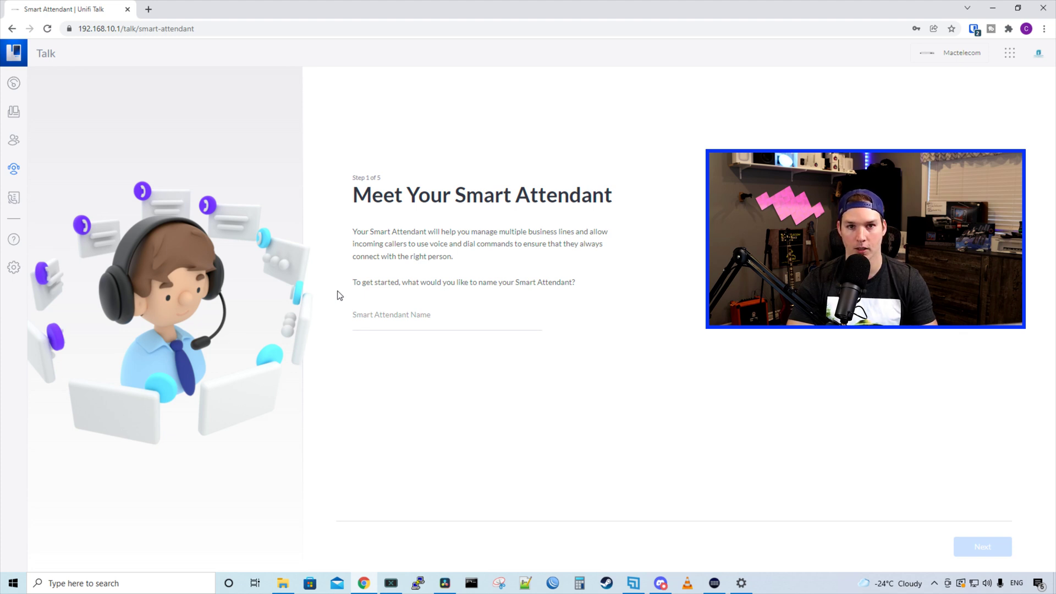
click(408, 319)
text(Mactelecom Attenda)
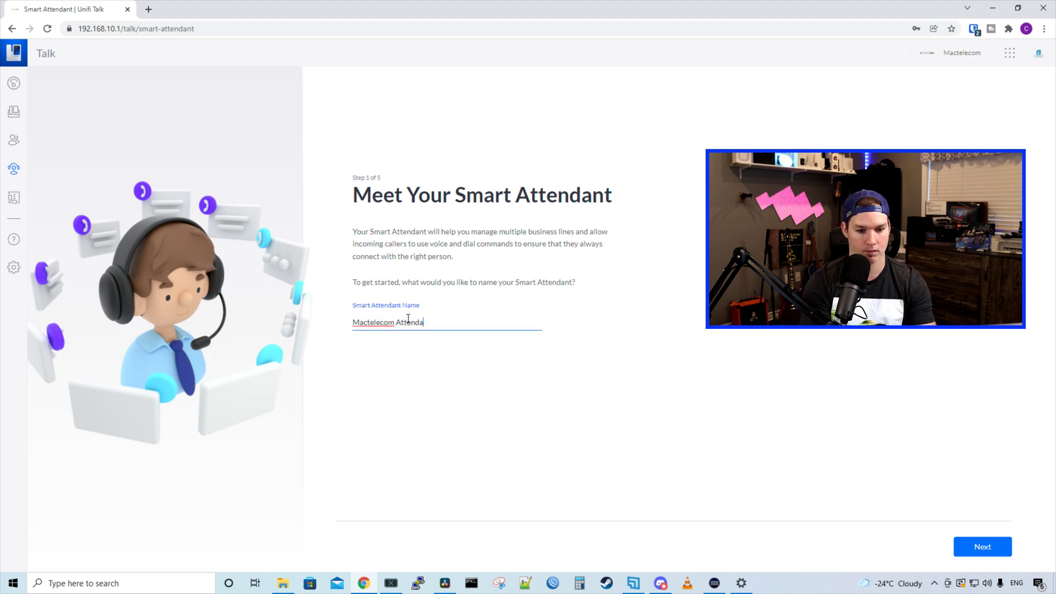
text(nt)
click(982, 548)
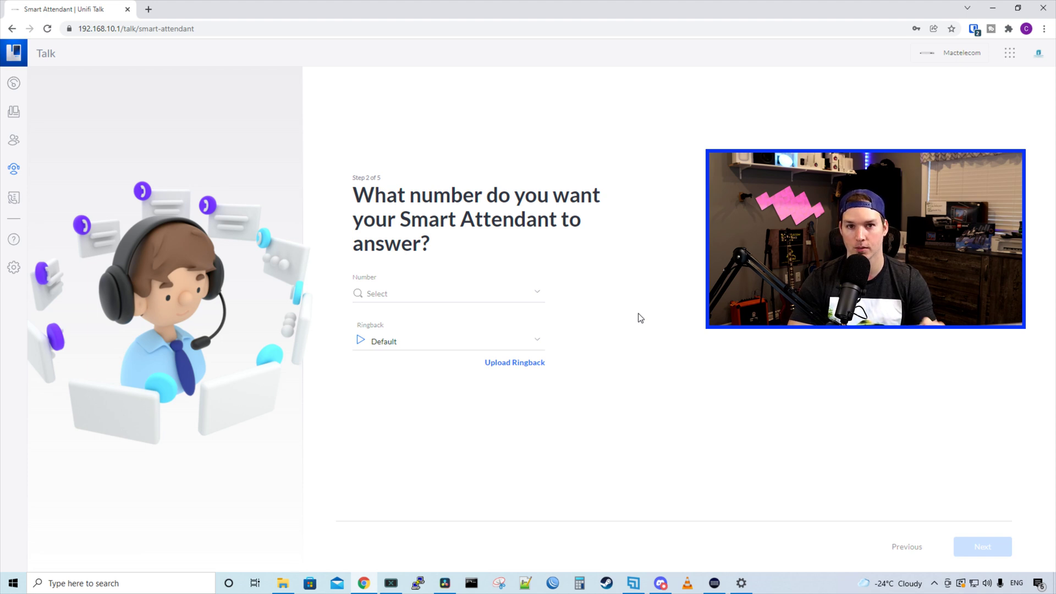
- Choose the Staff phone number for the attendant to answer
click(494, 292)
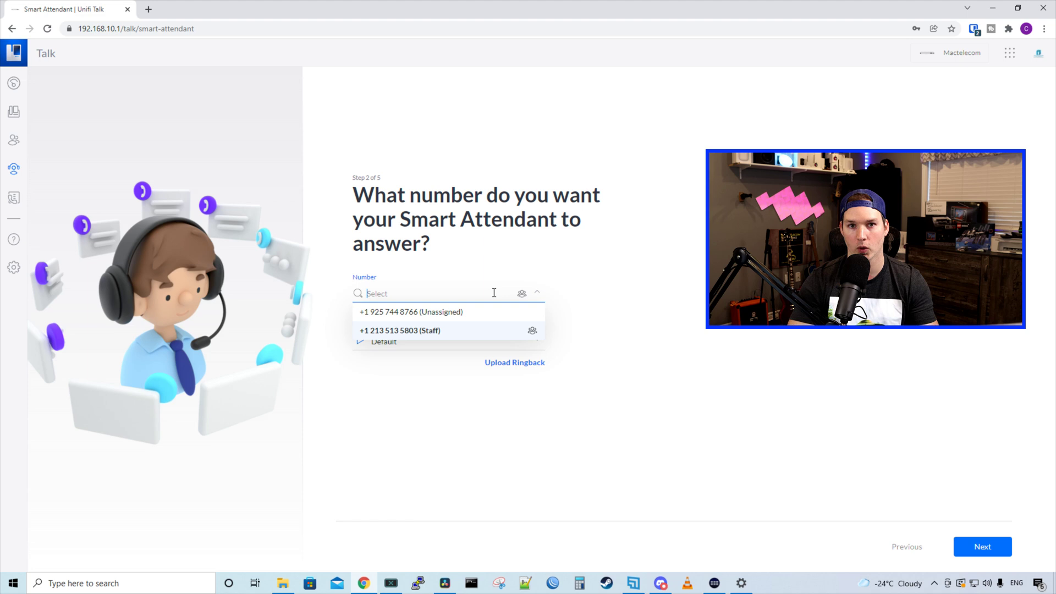
click(442, 331)
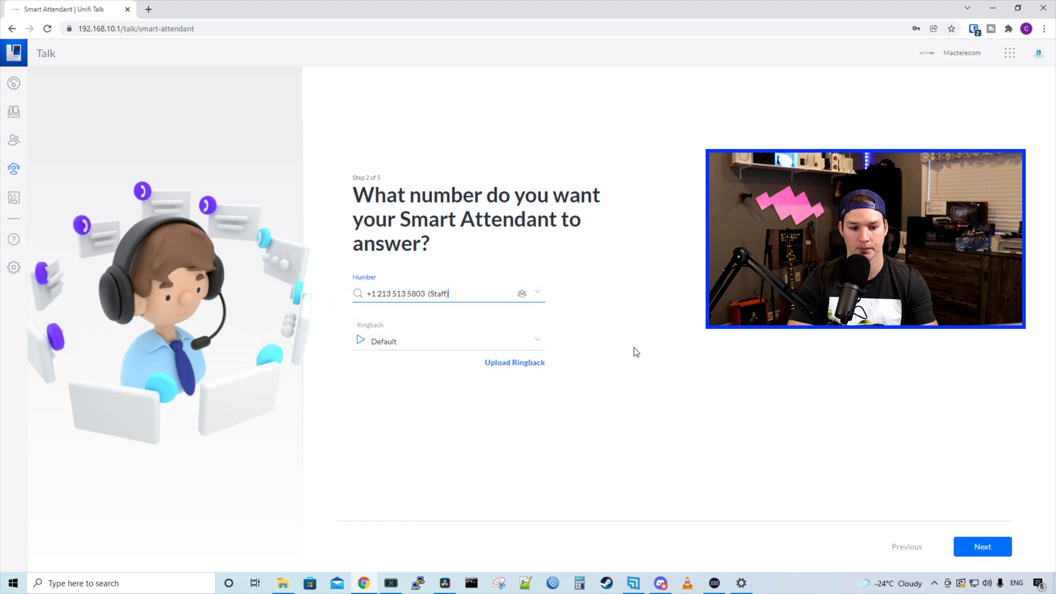
click(636, 352)
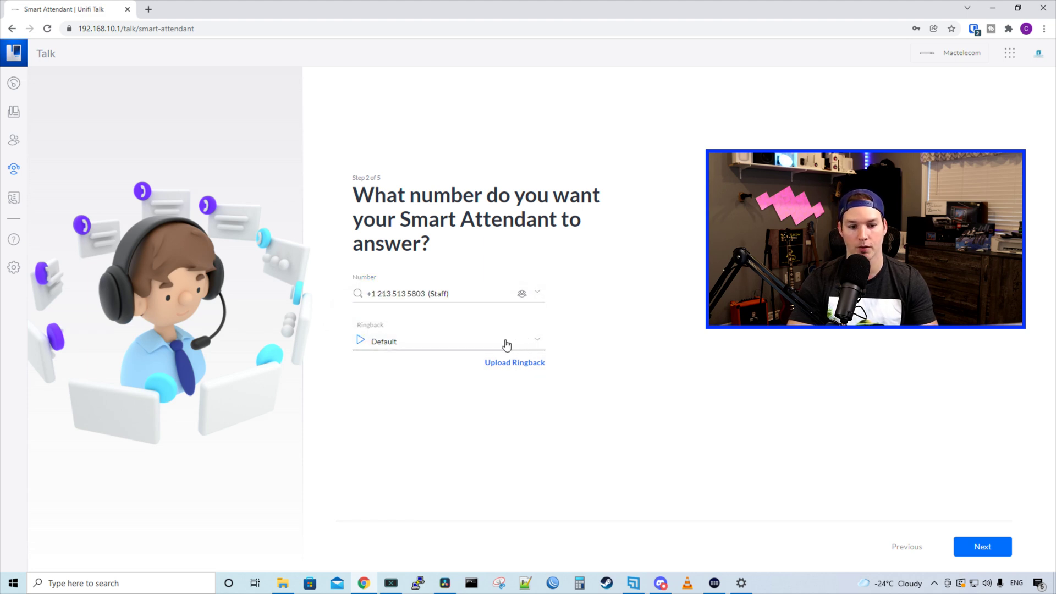
- Preview the Classical, Jazz, Piano and Upbeat ringbacks, keeping Default
click(361, 342)
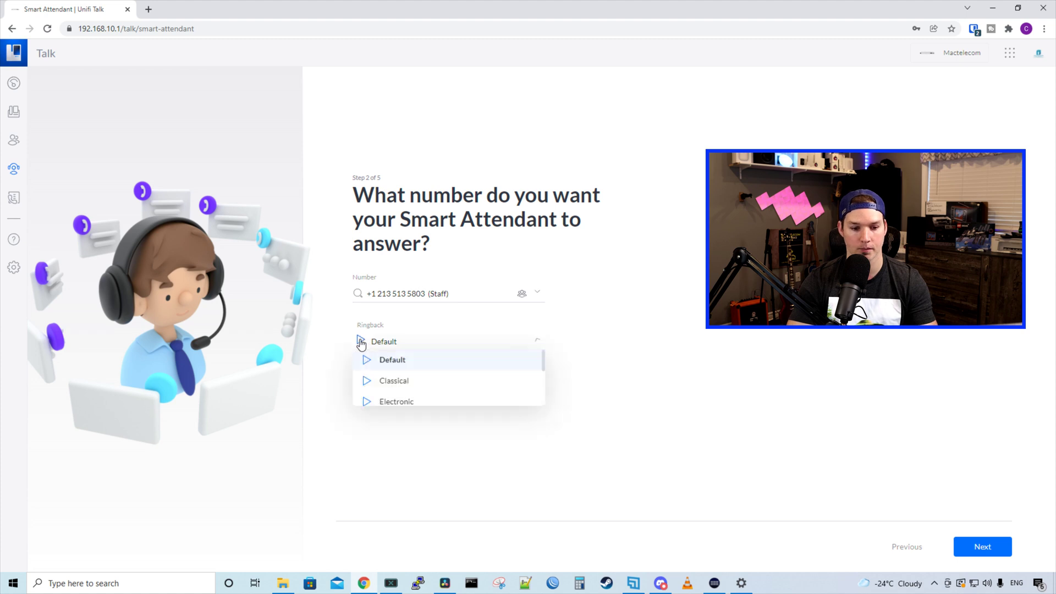
click(367, 381)
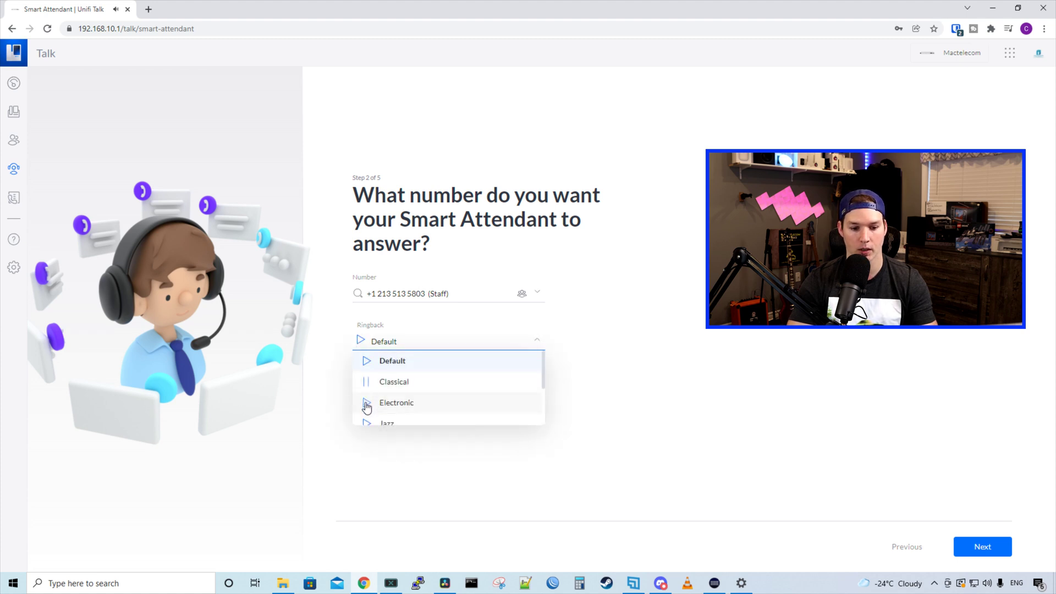
click(366, 423)
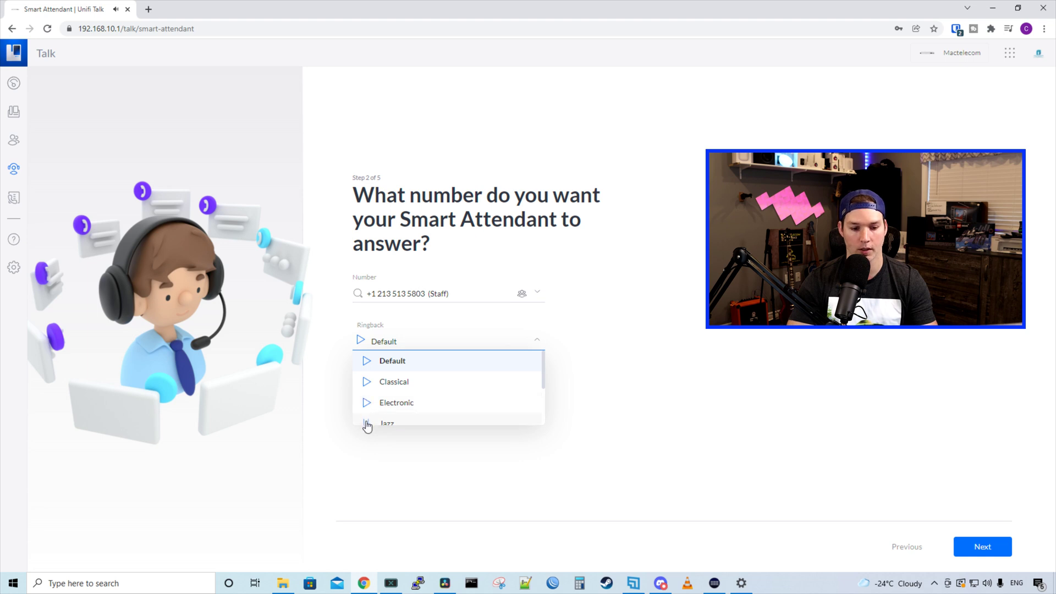
scroll(374, 405, down, 1)
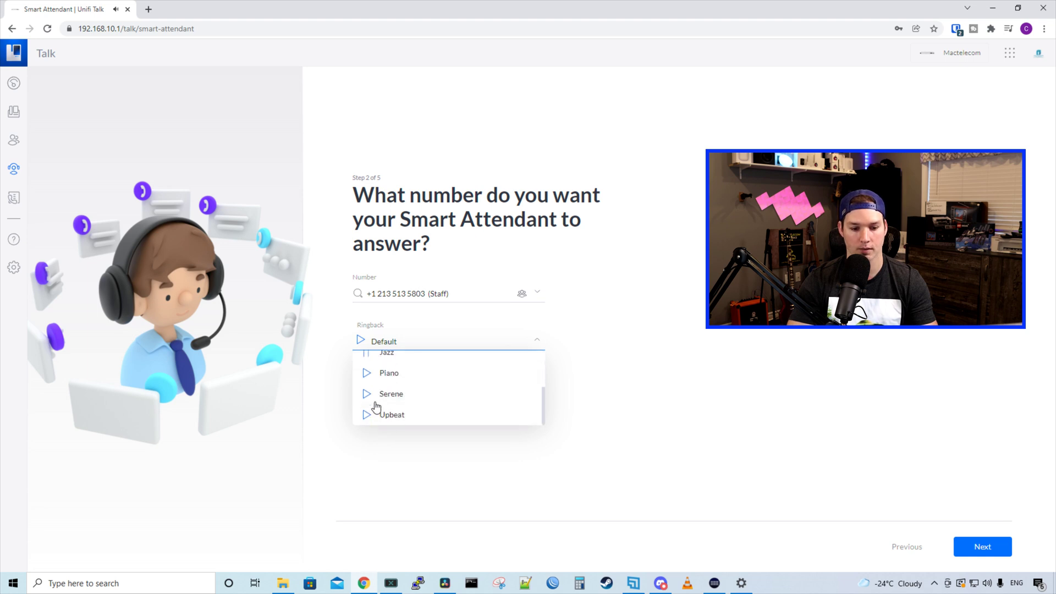
click(367, 373)
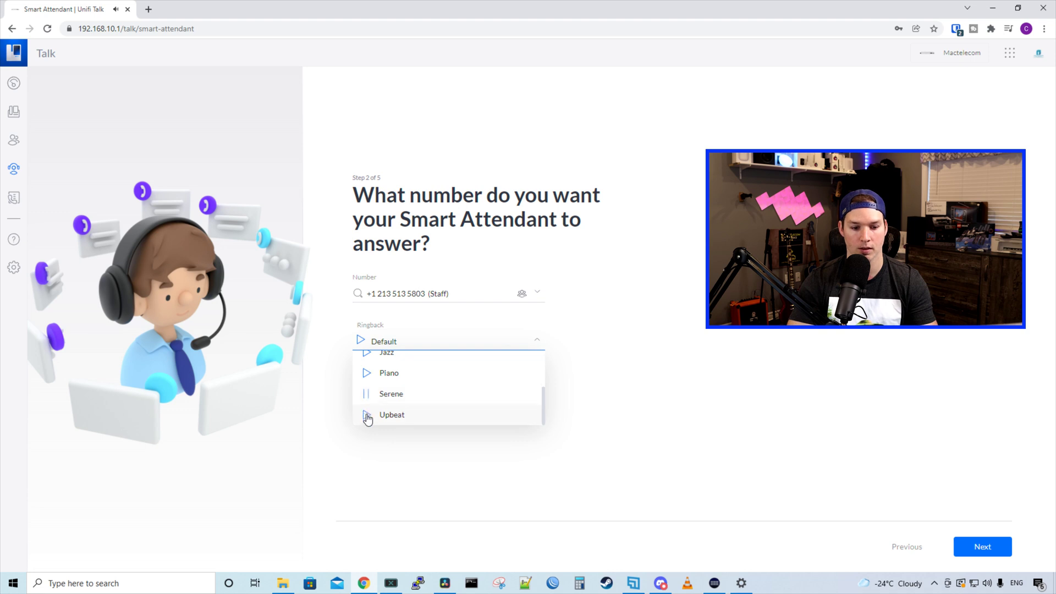
click(367, 416)
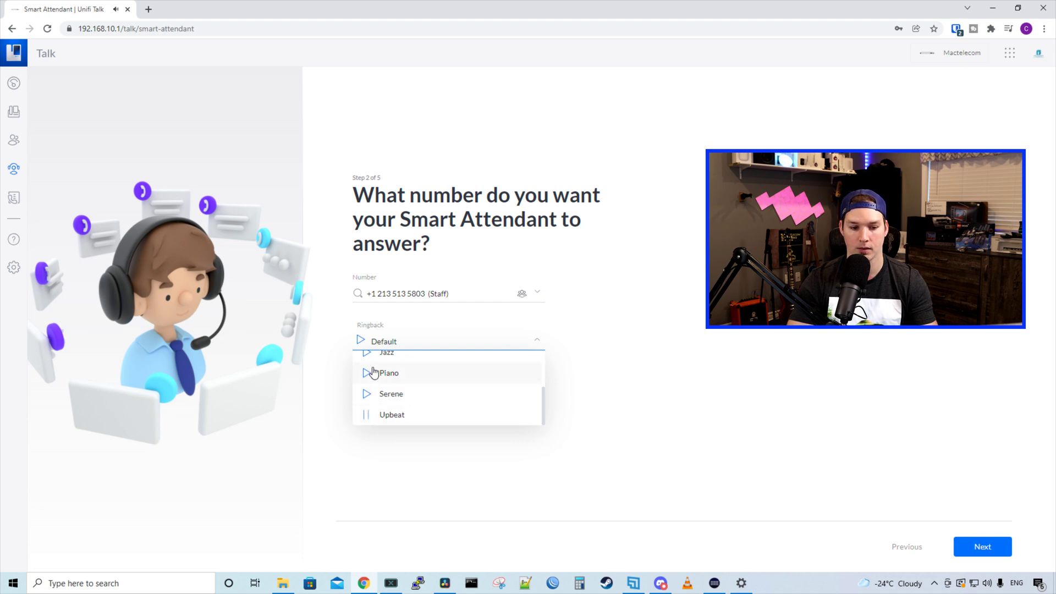
scroll(371, 379, up, 3)
click(654, 330)
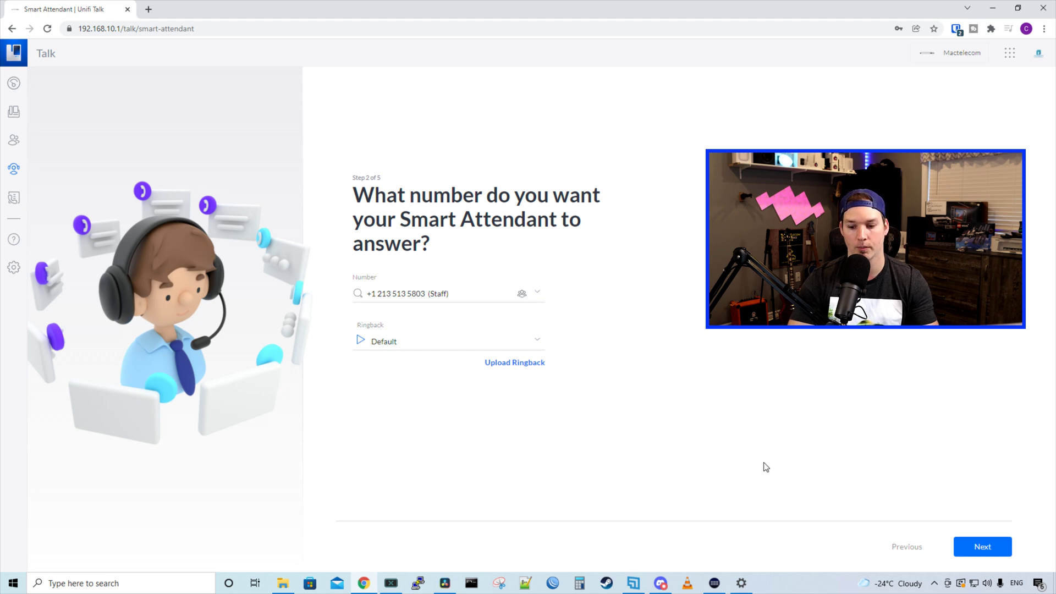
- Set business-hours routing to No and continue to the greeting step
click(973, 547)
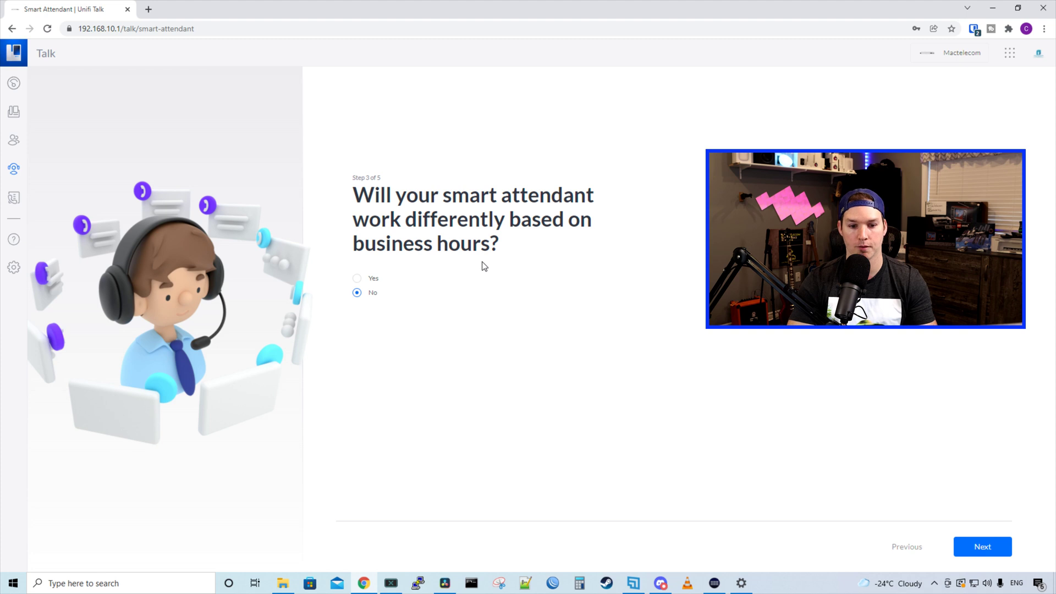
click(357, 283)
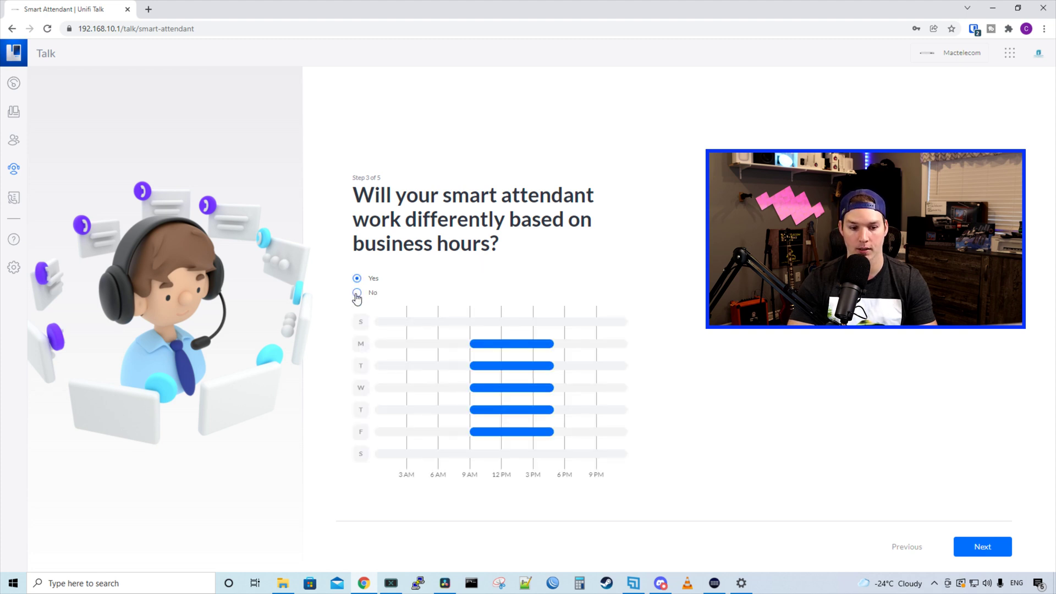
click(357, 294)
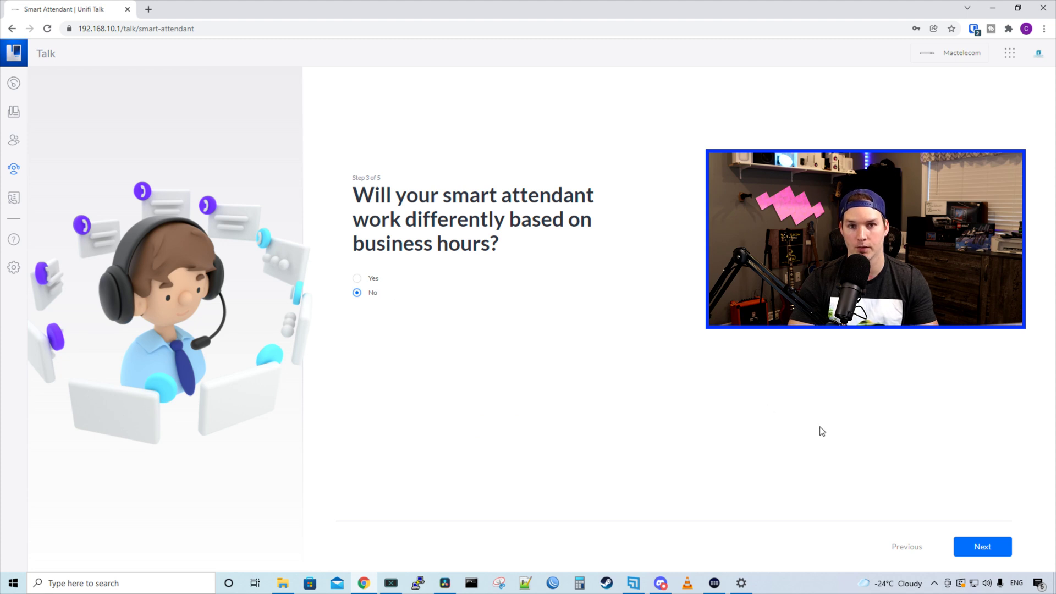
click(995, 546)
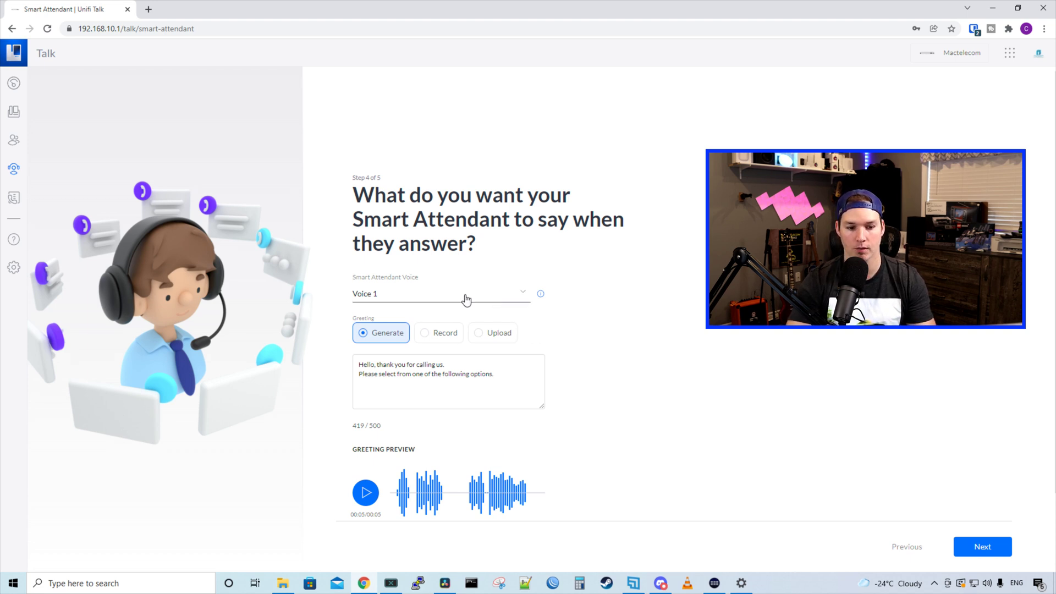
- Preview the generated greeting in Voice 1, then switch to Voice 2 and preview again
click(431, 297)
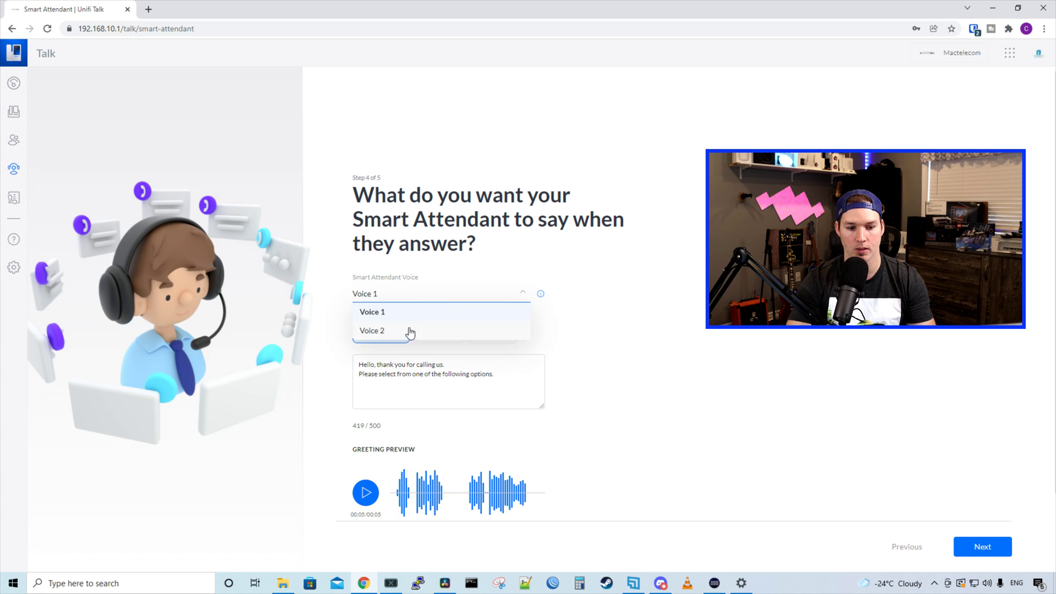
click(608, 289)
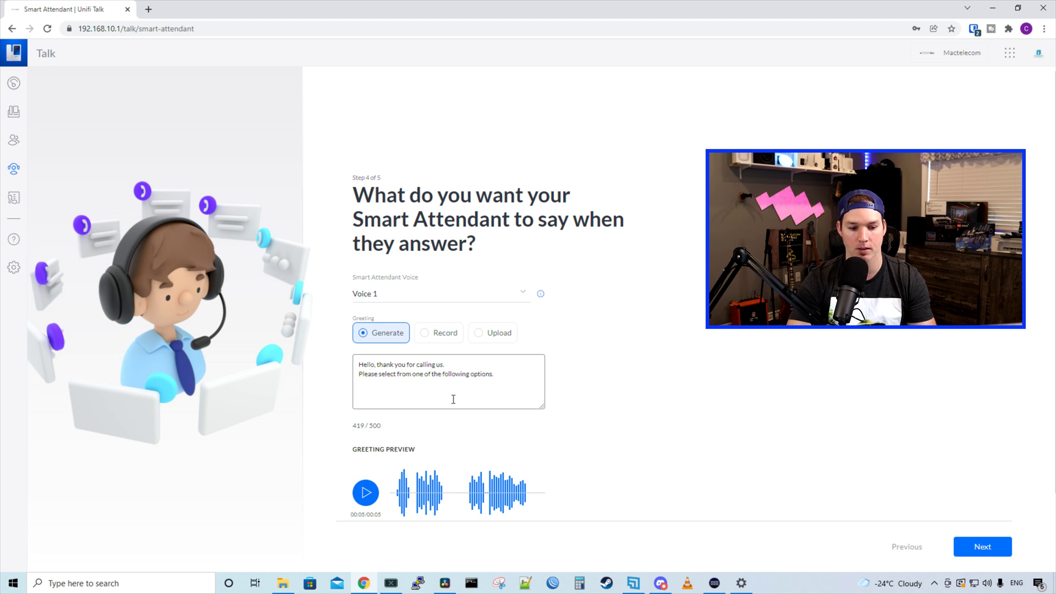
click(376, 487)
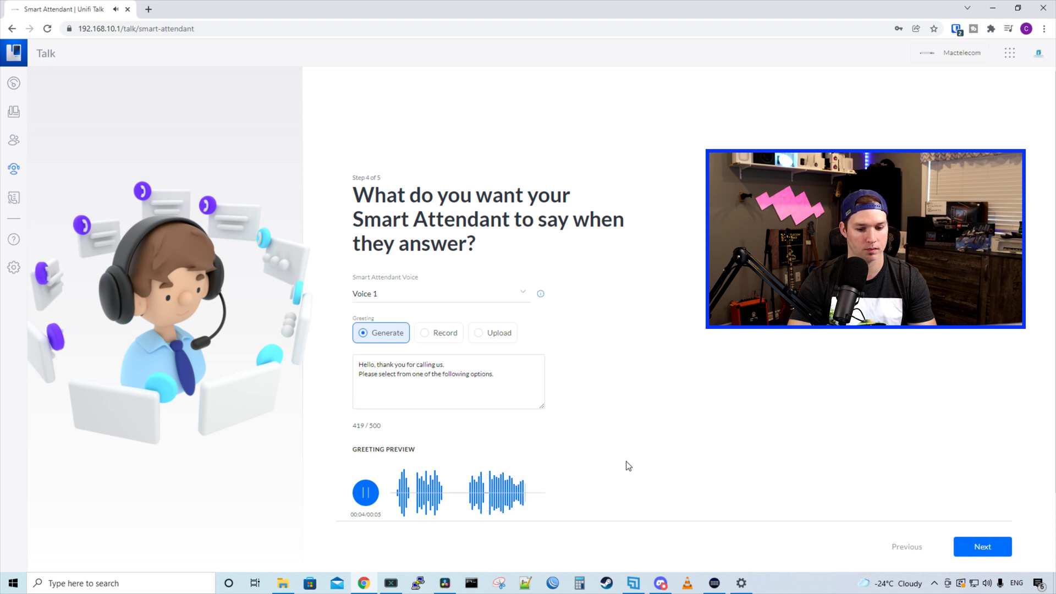
click(482, 293)
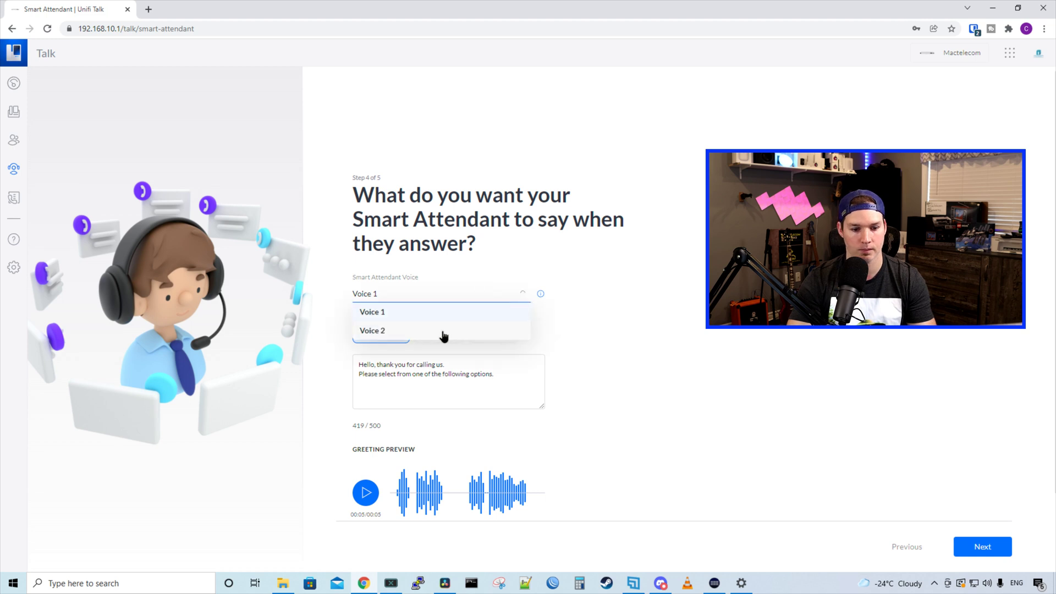
click(441, 332)
click(369, 497)
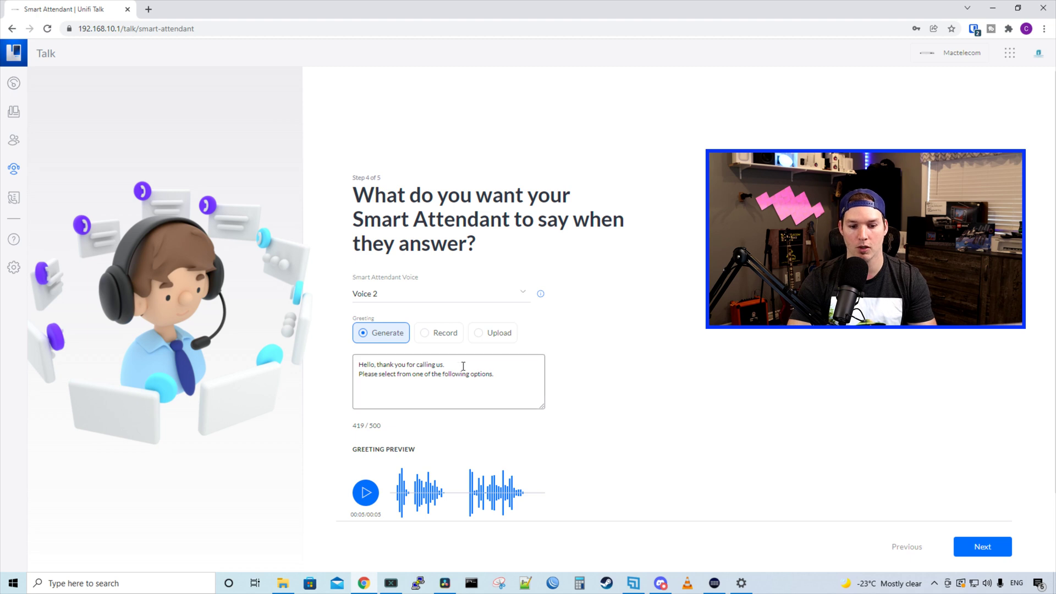
- Change the greeting to 'Hello, thank you for calling Mactelecom Networks' and play it
drag(500, 375, 376, 364)
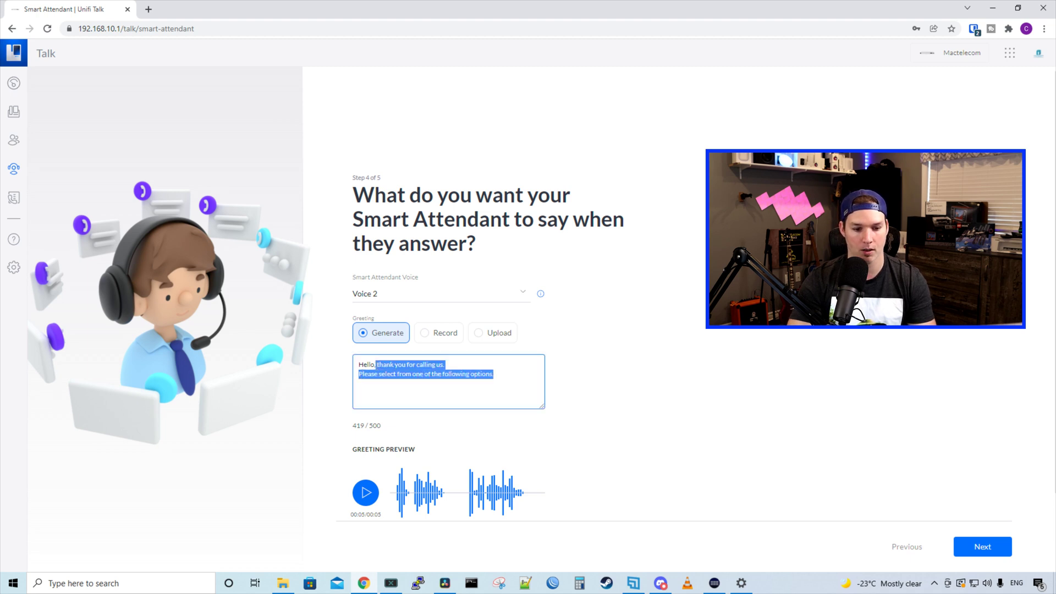
key(BackSpace)
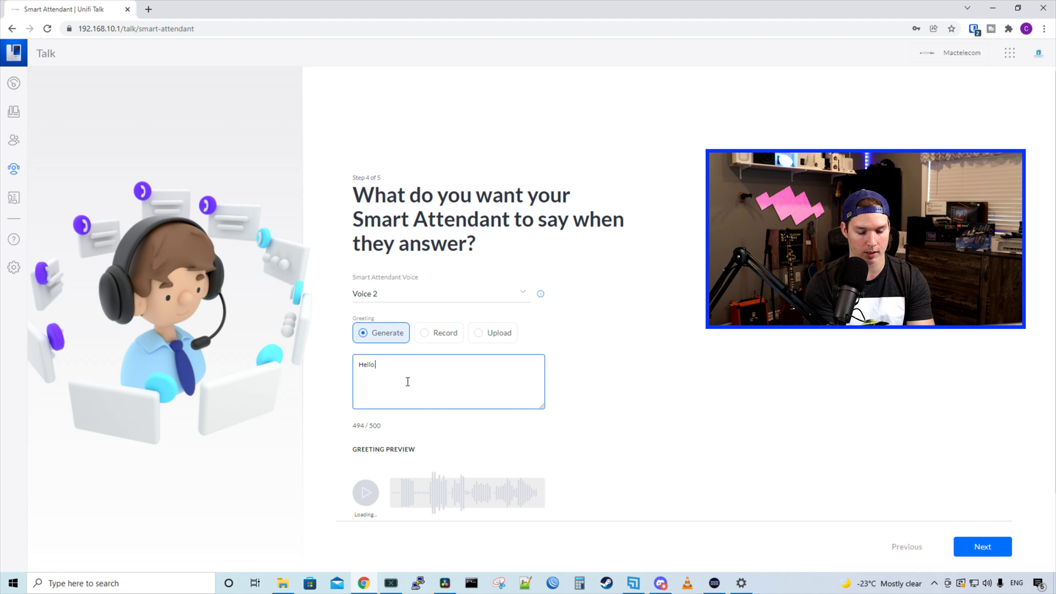
text(, thank you for calling Mactelecom Networks)
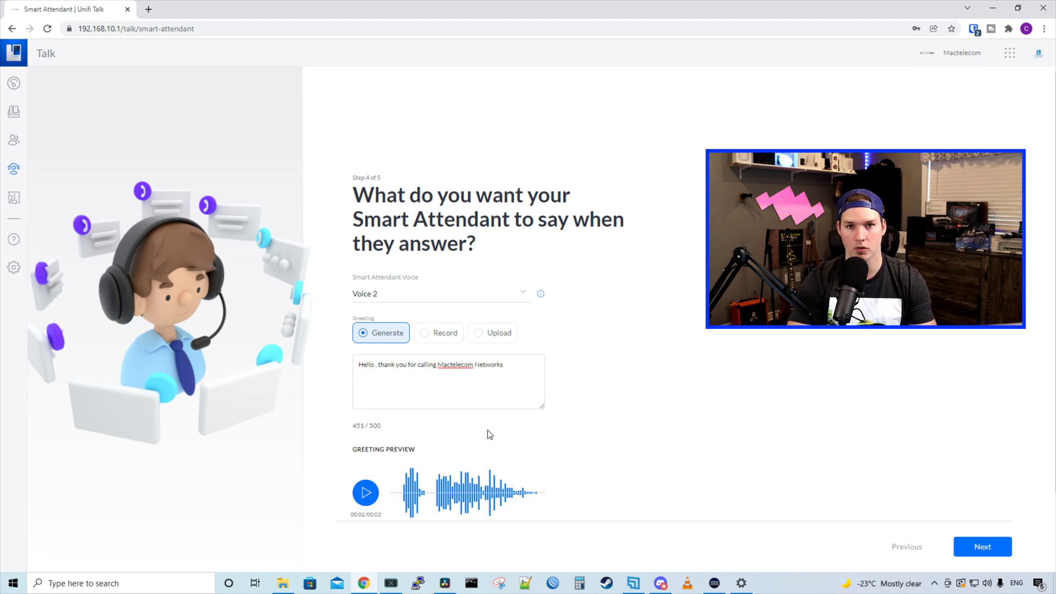
click(378, 492)
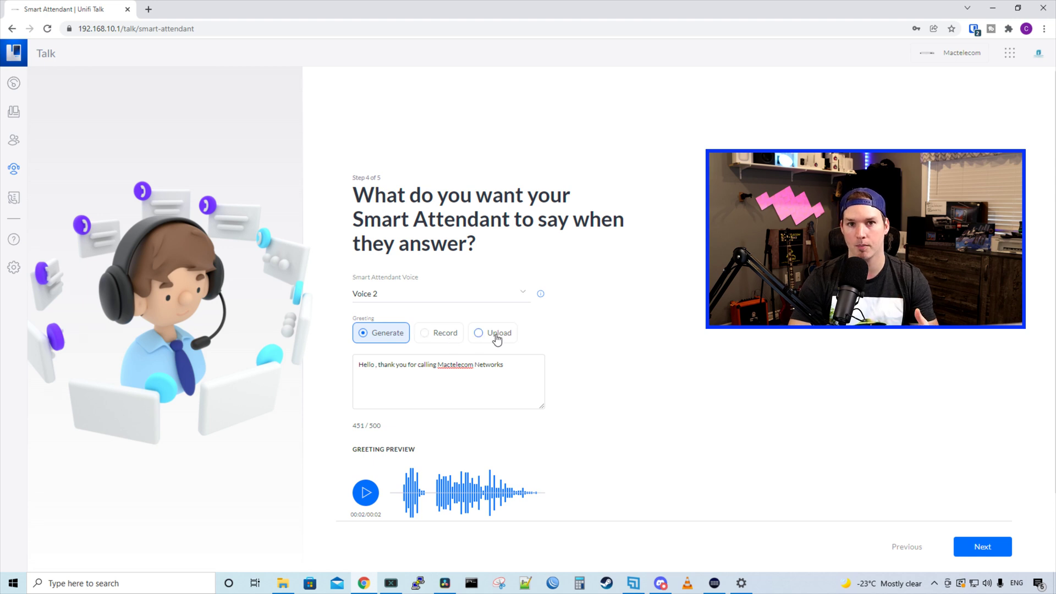
- Record a 10-second greeting, play it back, and advance to keypress routing
click(425, 335)
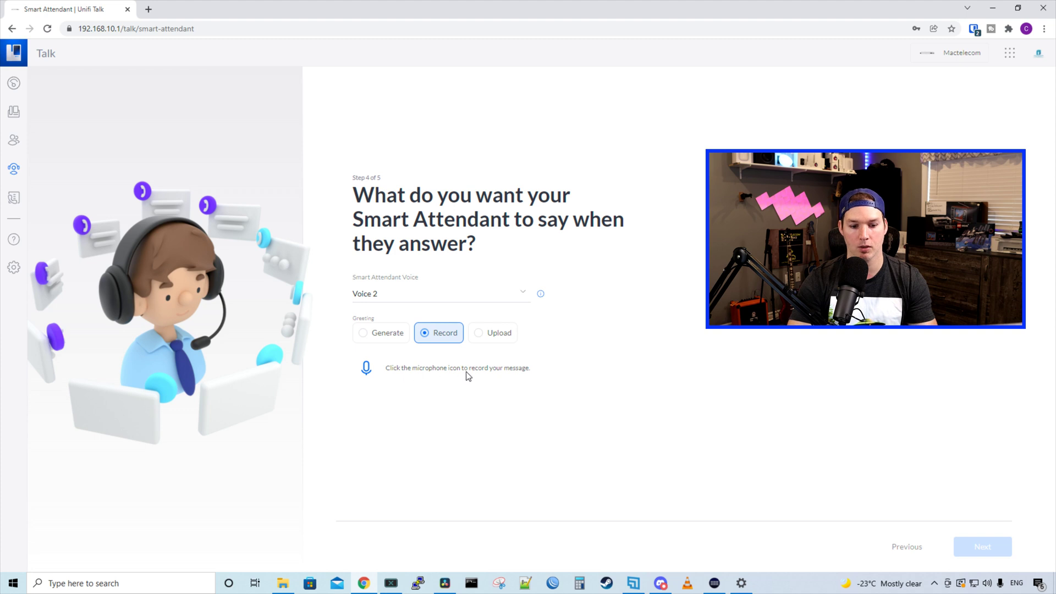
click(366, 367)
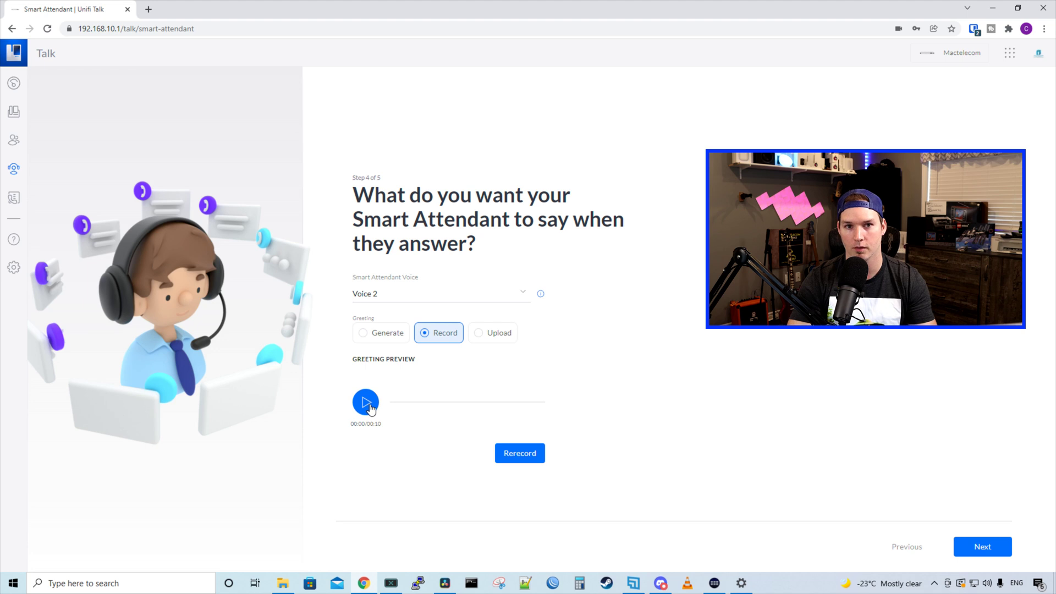
click(369, 406)
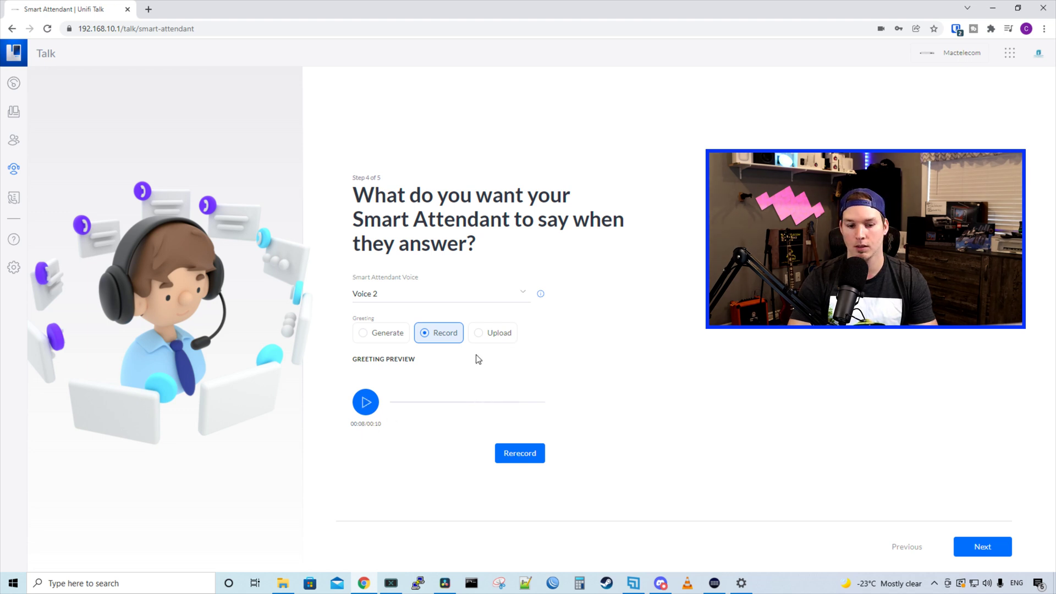
click(1003, 548)
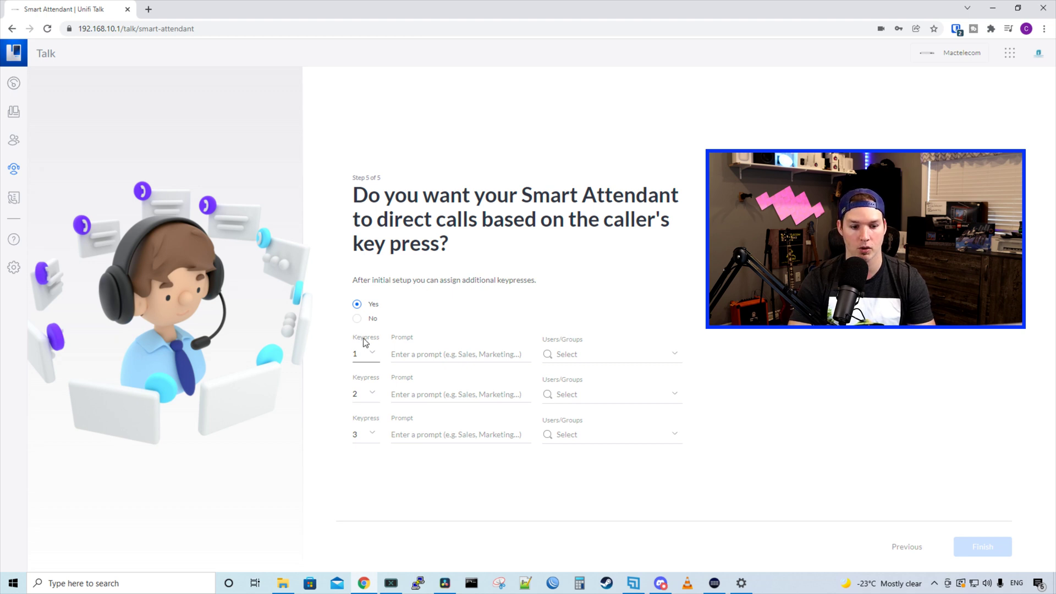
- Set keypress 1 prompt to 'Sales' and route it to the first listed user
click(414, 352)
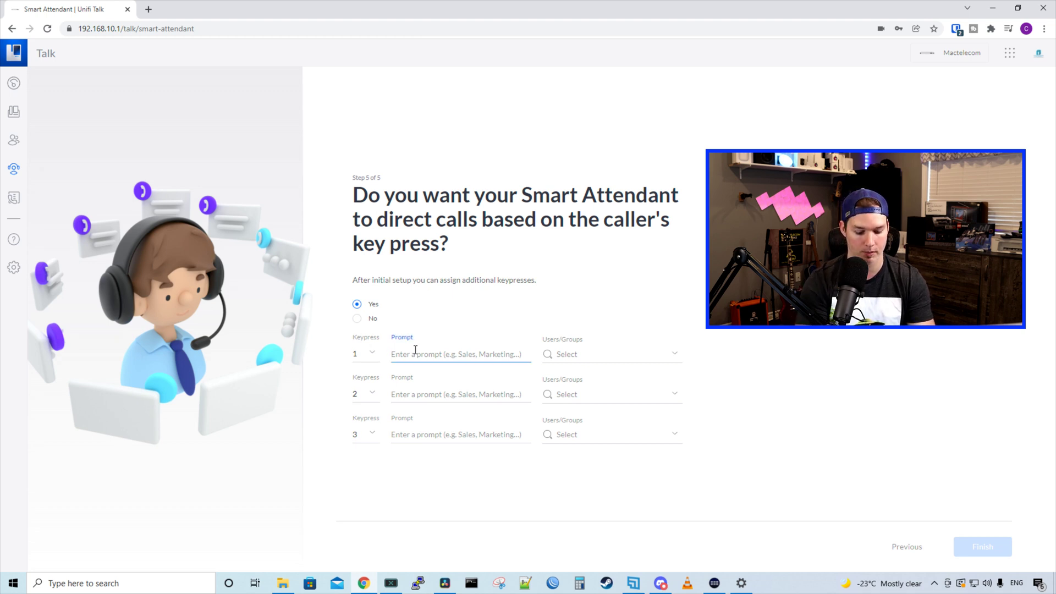
text(Sales)
click(605, 309)
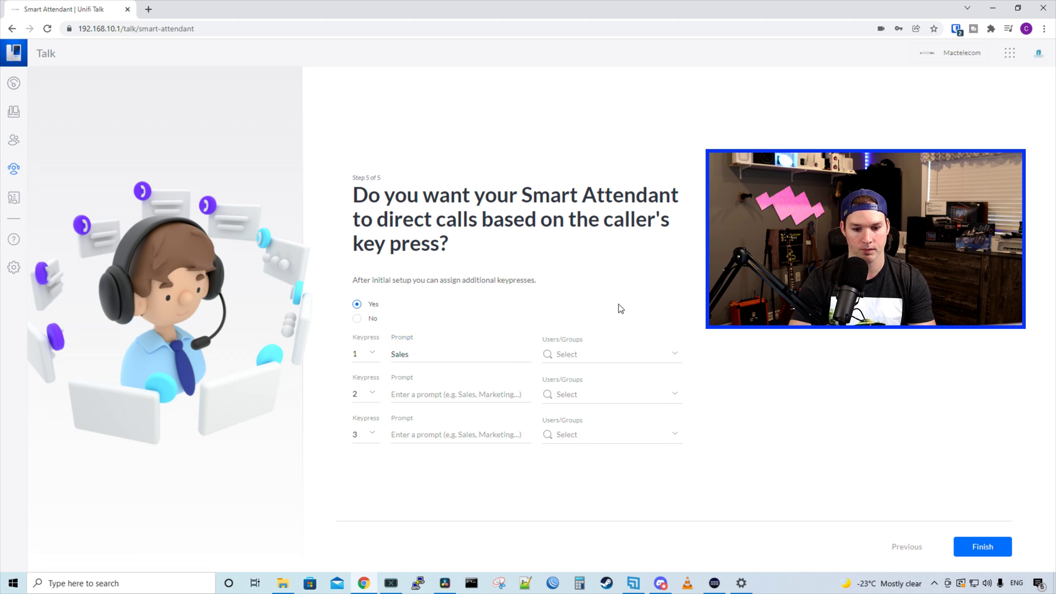
click(600, 352)
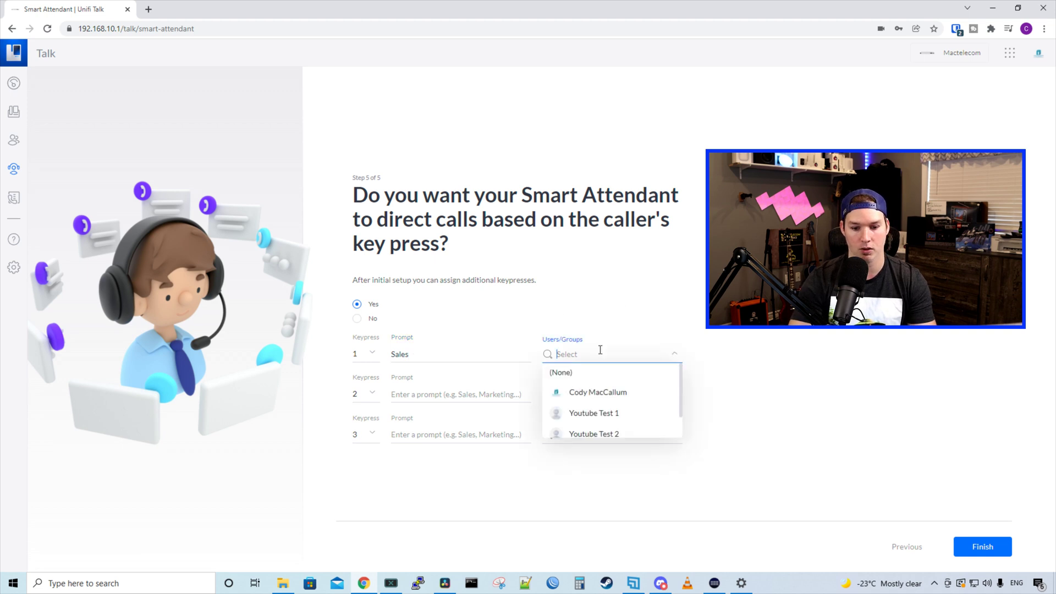
click(594, 393)
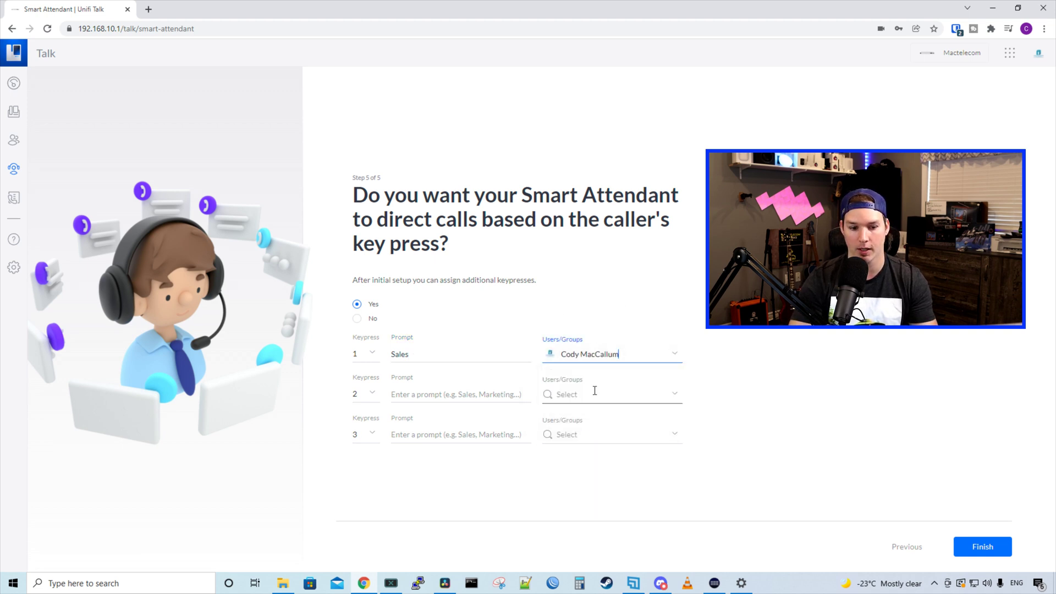
- Set keypress 2 prompt to 'Service' and route it to Youtube Test 1
click(429, 396)
text(Service)
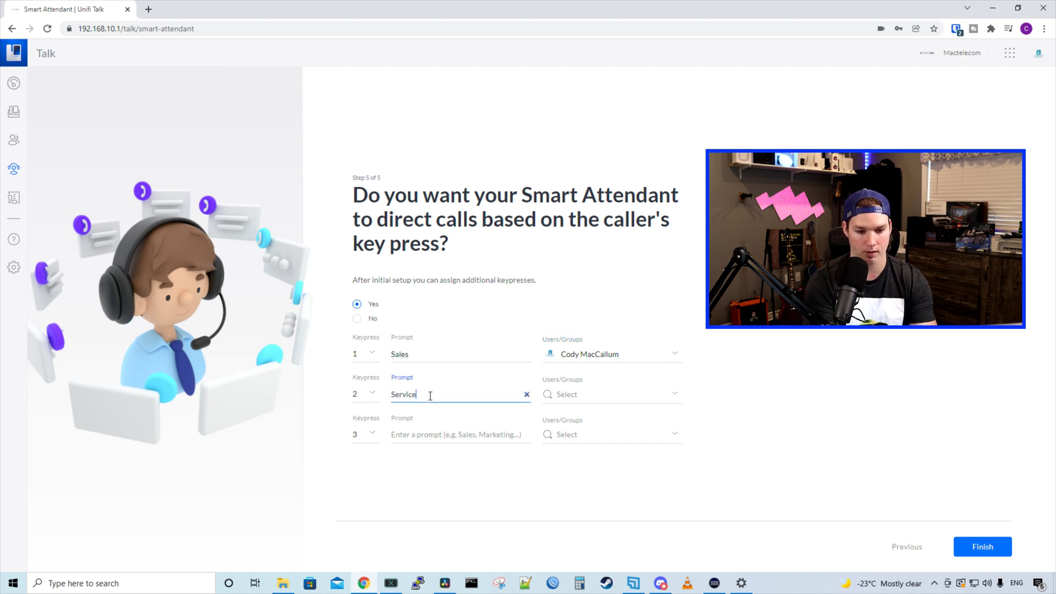
click(632, 394)
click(610, 455)
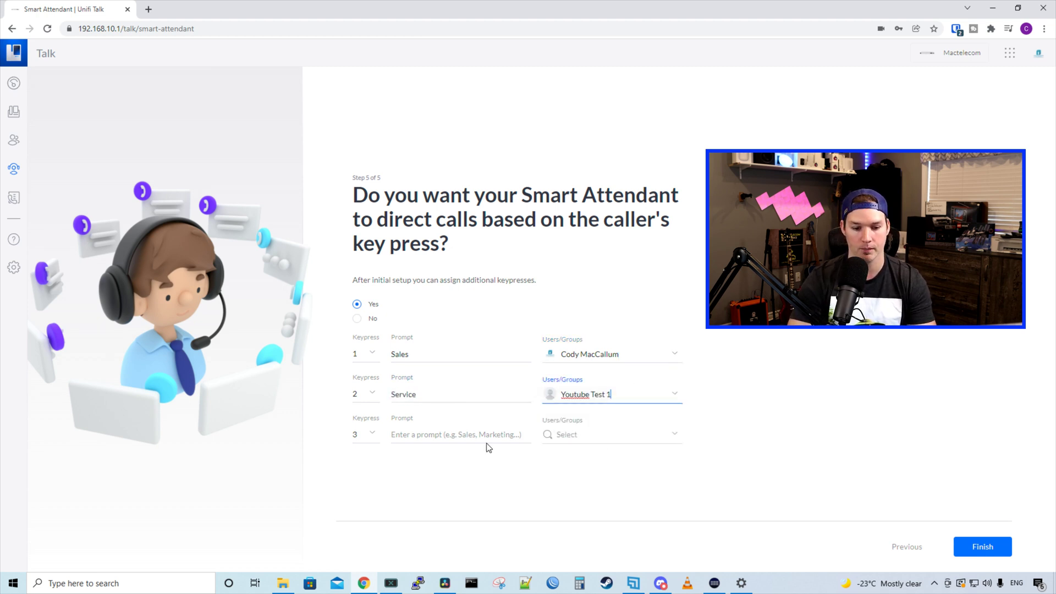
- Route keypress 3 'Anything else' to Youtube Test 2 and finish the attendant
click(422, 435)
text(An)
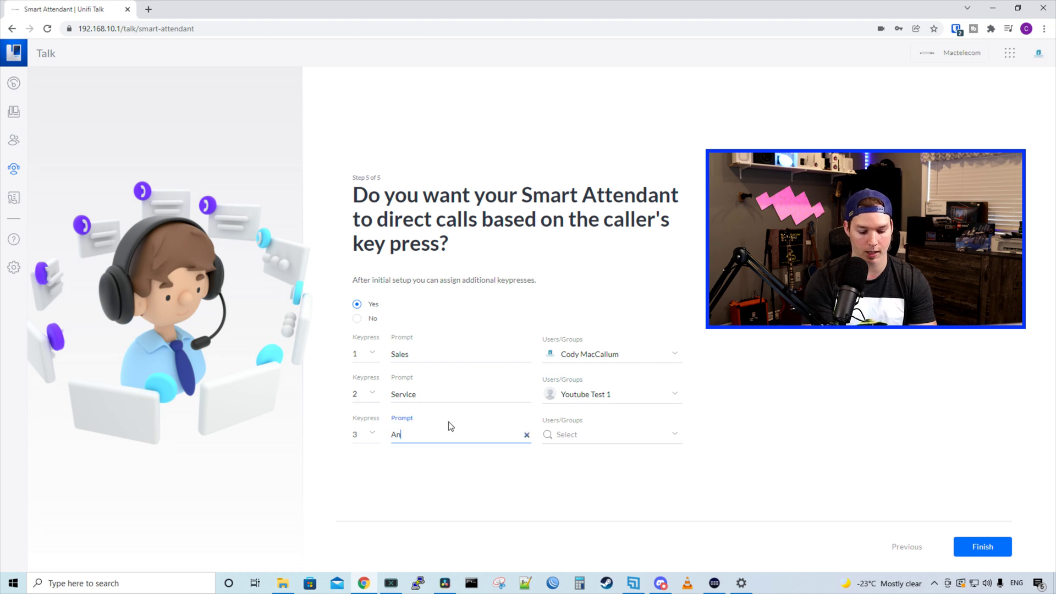
text(ything else)
click(631, 434)
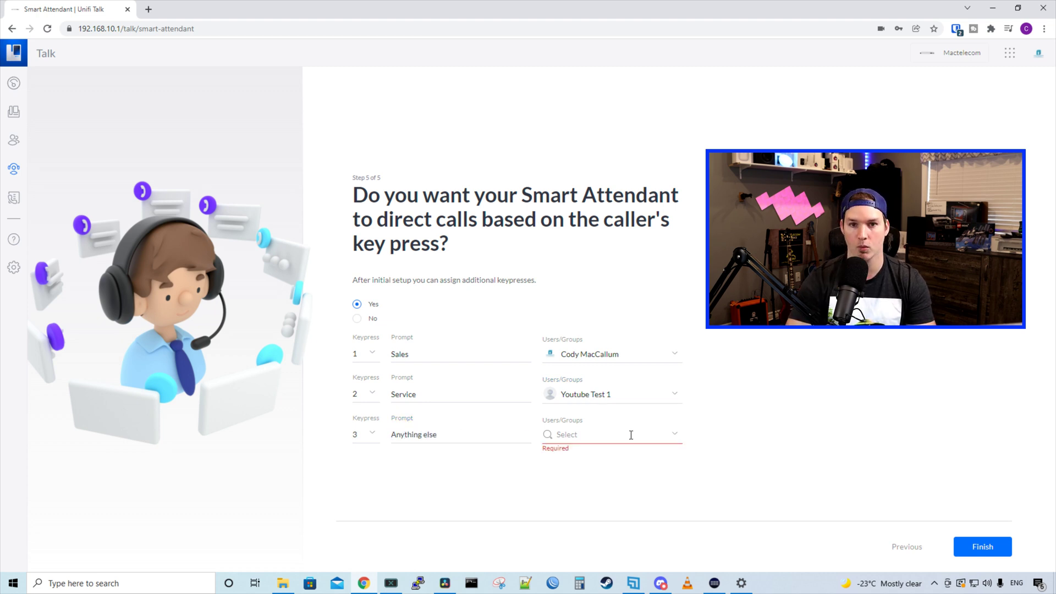
click(611, 486)
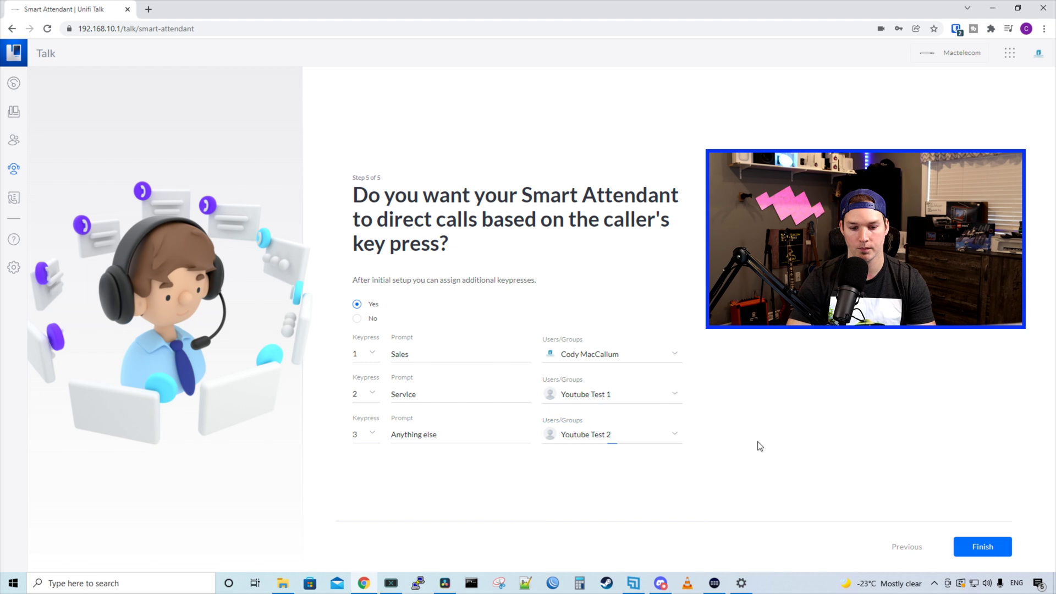
click(596, 434)
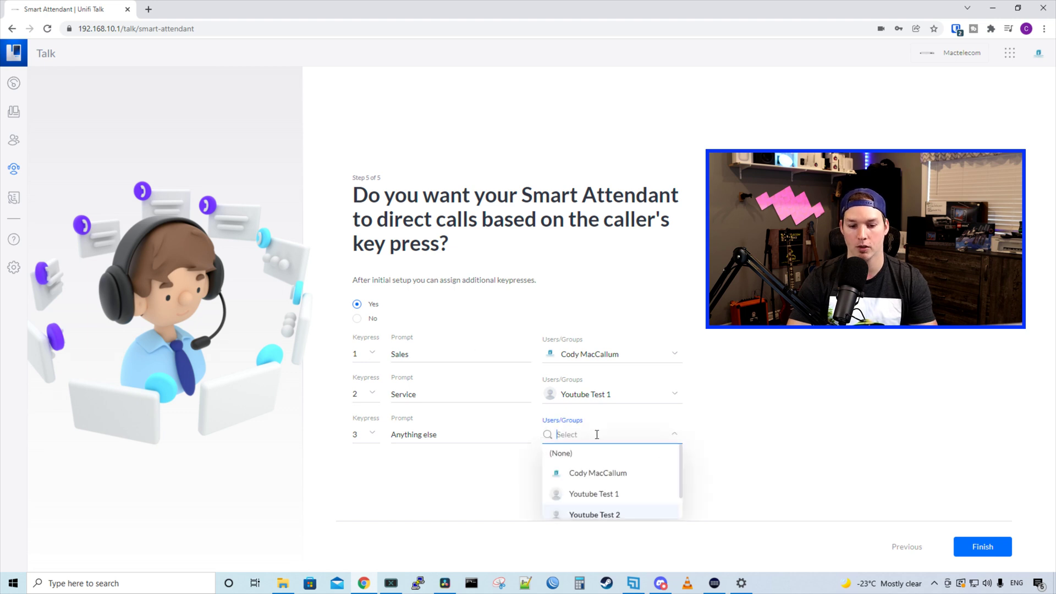
scroll(608, 469, down, 1)
click(762, 423)
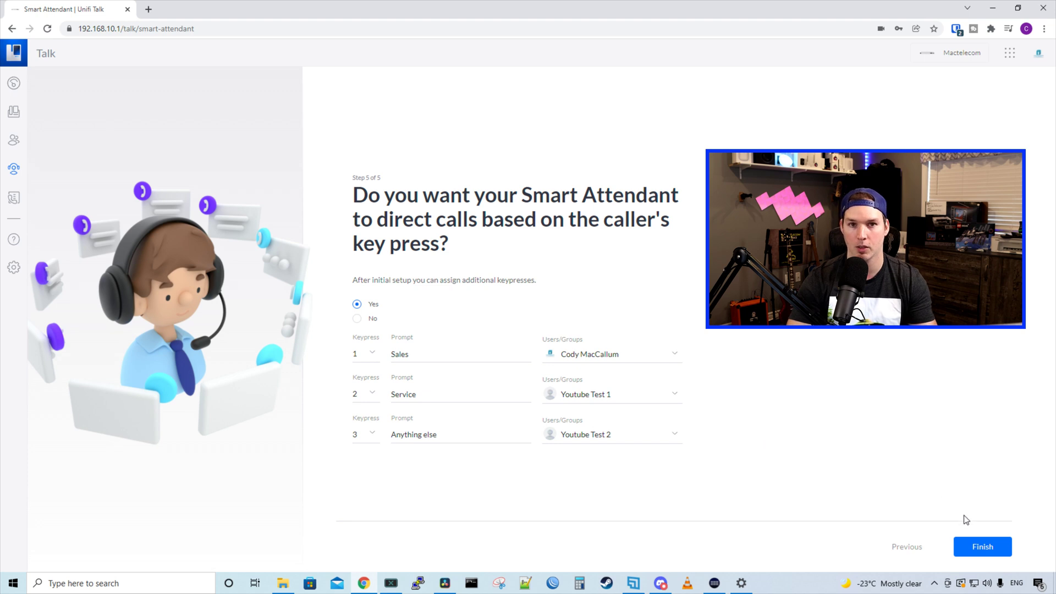
click(974, 546)
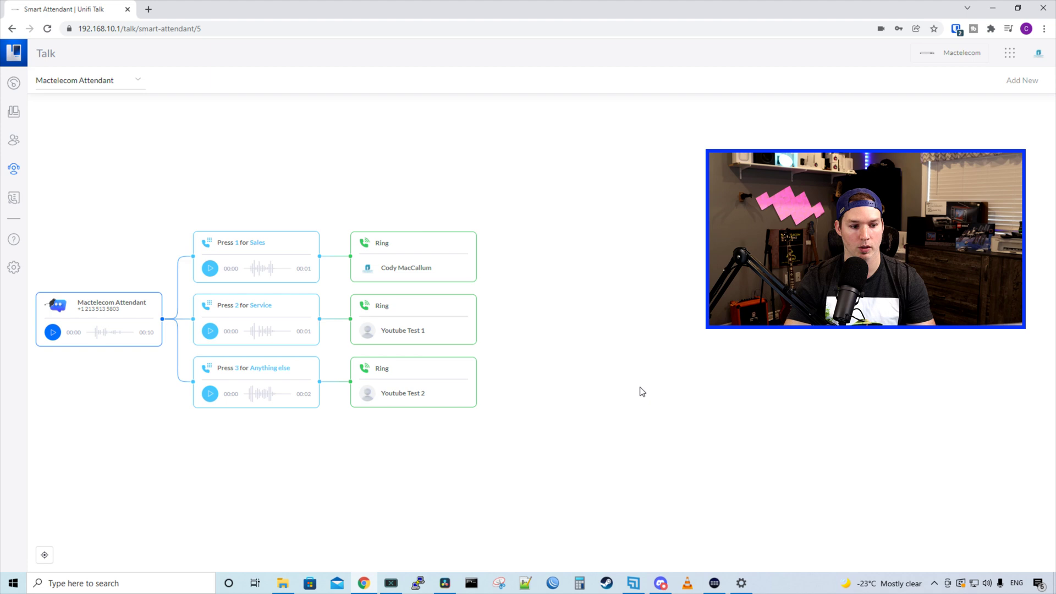
mouse_move(61, 344)
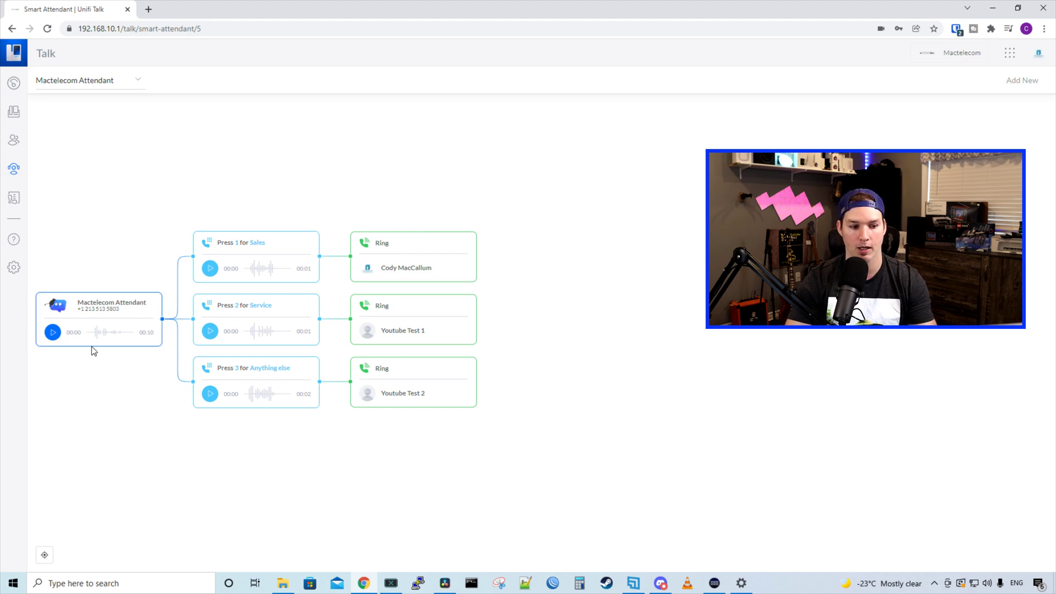
mouse_move(120, 346)
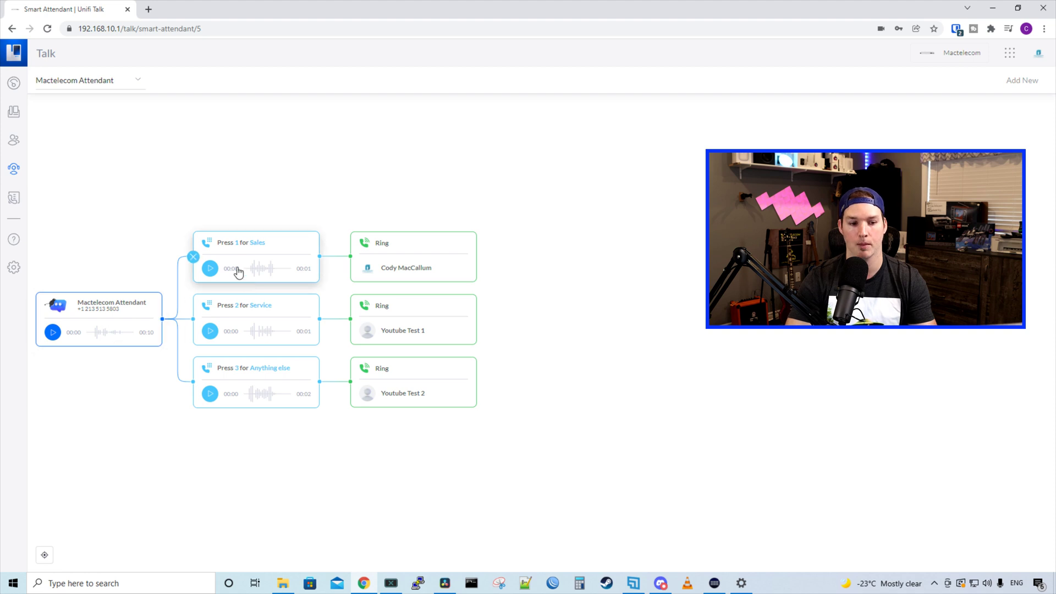
mouse_move(384, 271)
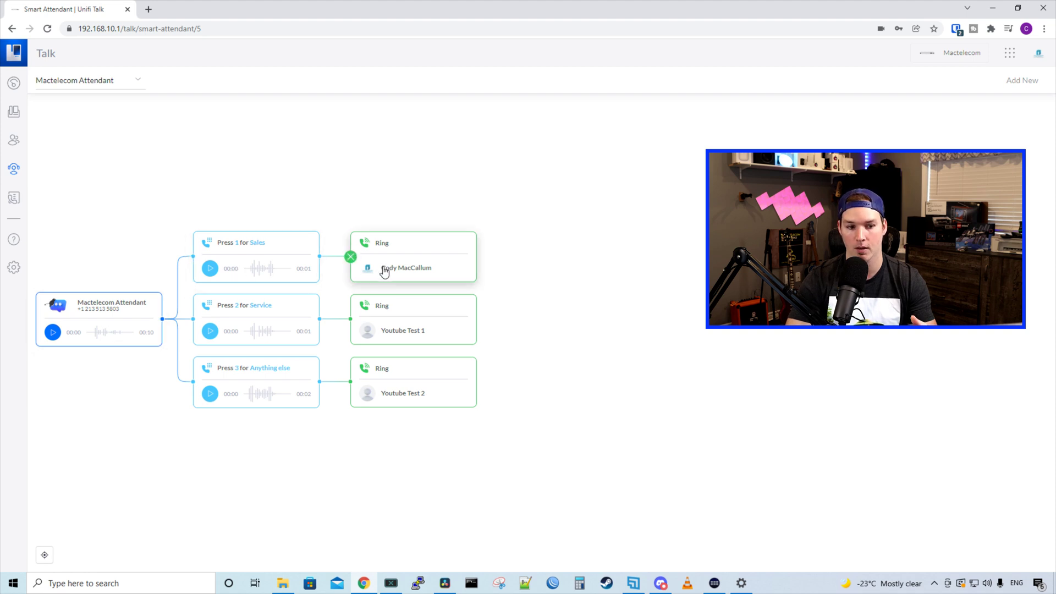
mouse_move(450, 332)
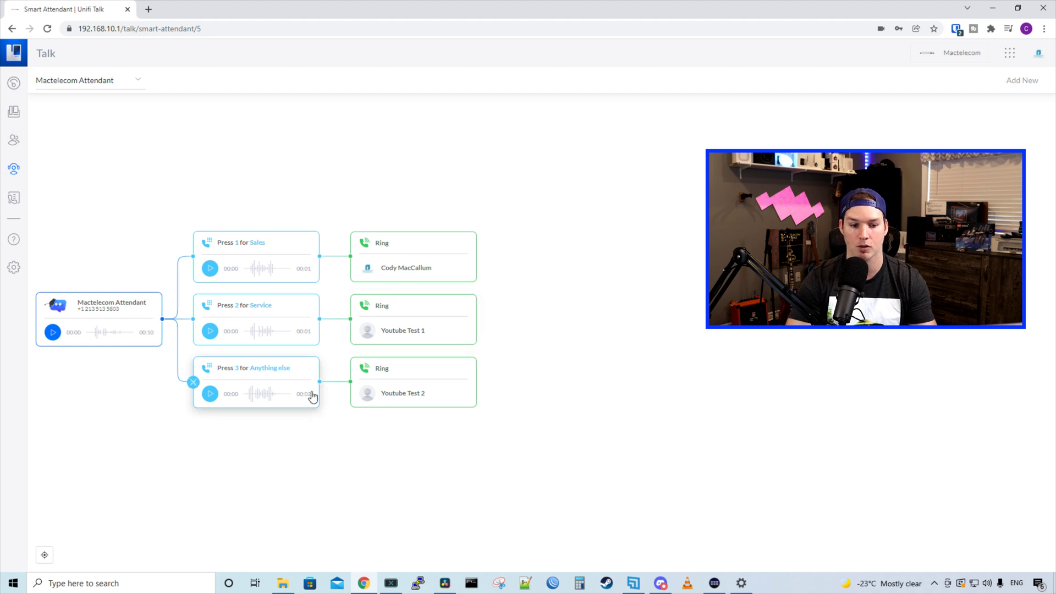
mouse_move(400, 396)
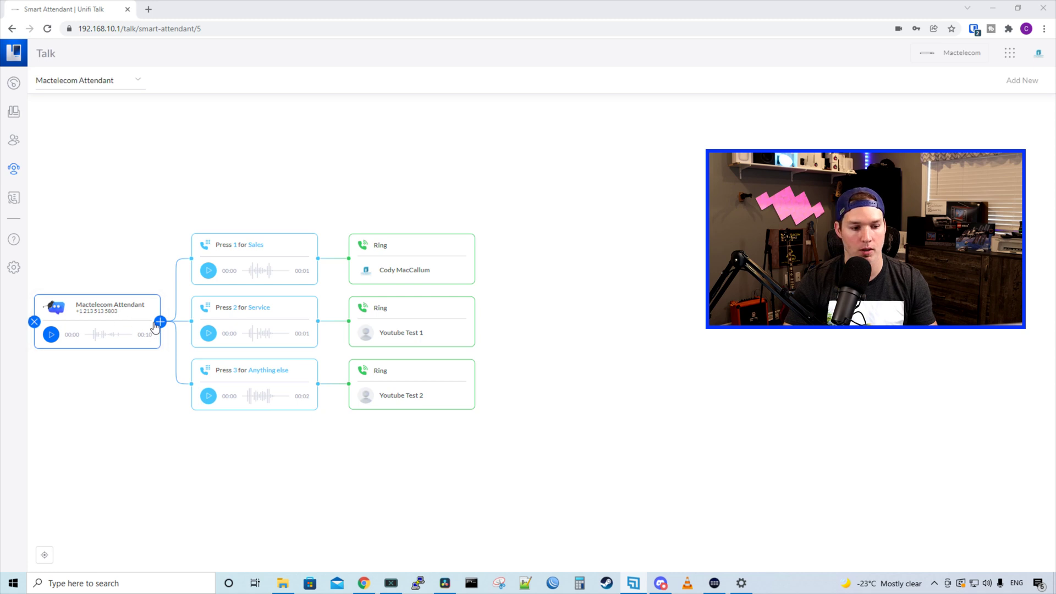
click(160, 322)
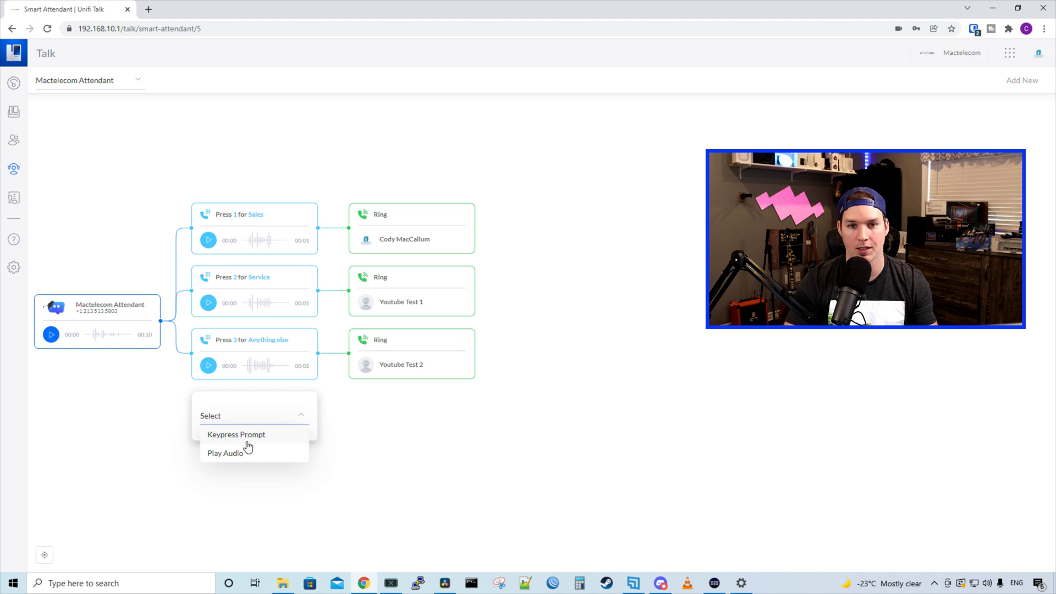
click(429, 486)
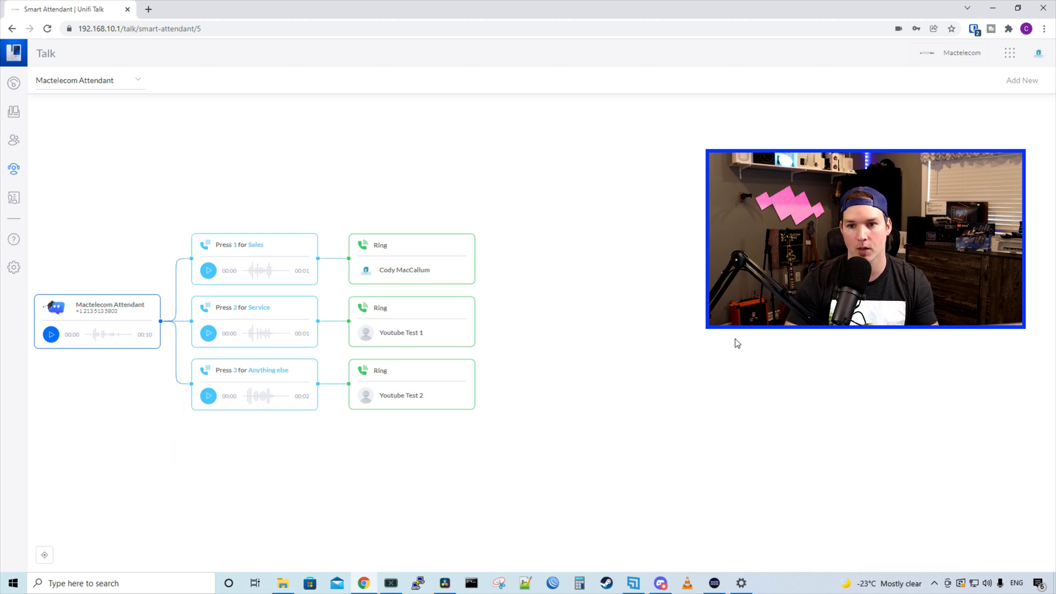
- Start another Smart Attendant with Add New on the Smart Attendant page
click(1019, 93)
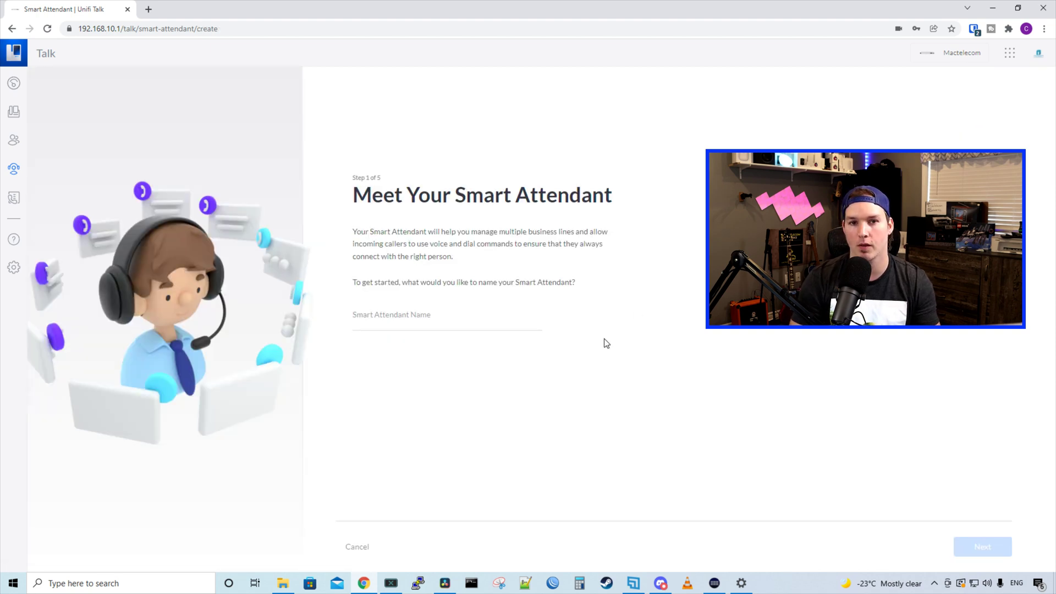